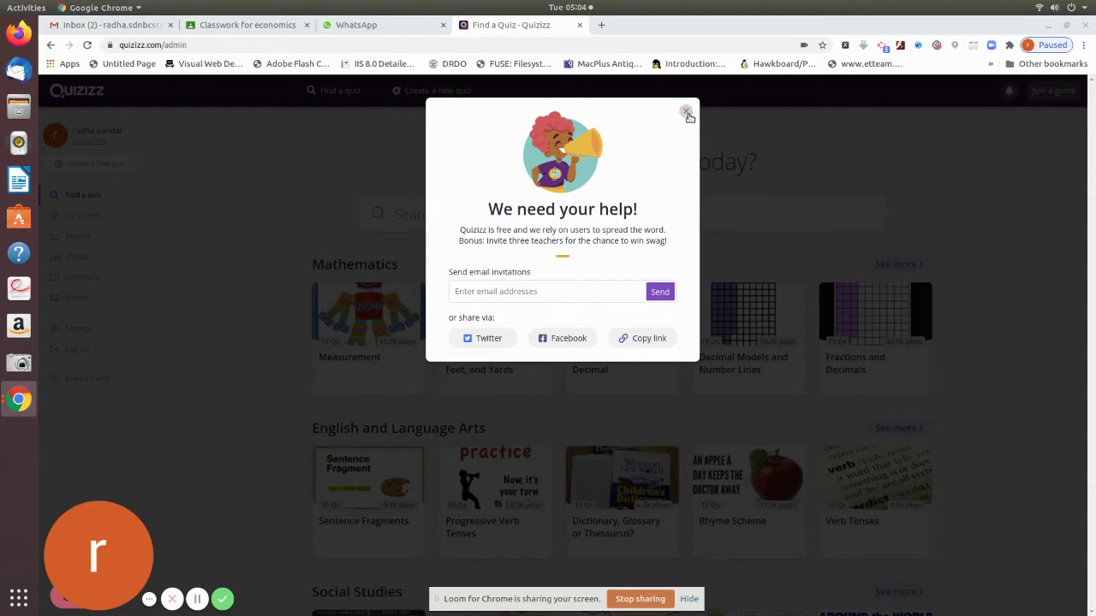
- Dismiss the teacher invitation pop-up and browse the full list of popular Mathematics quizzes, loading more of them
{"action": "left_click", "coordinate": [686, 111]}
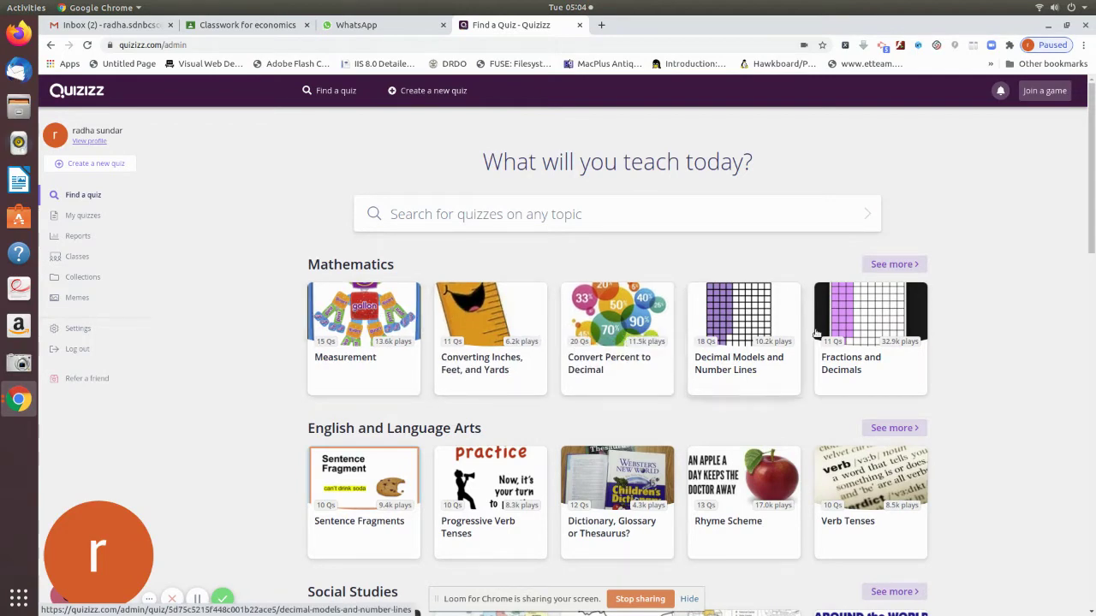
{"action": "left_click", "coordinate": [889, 264]}
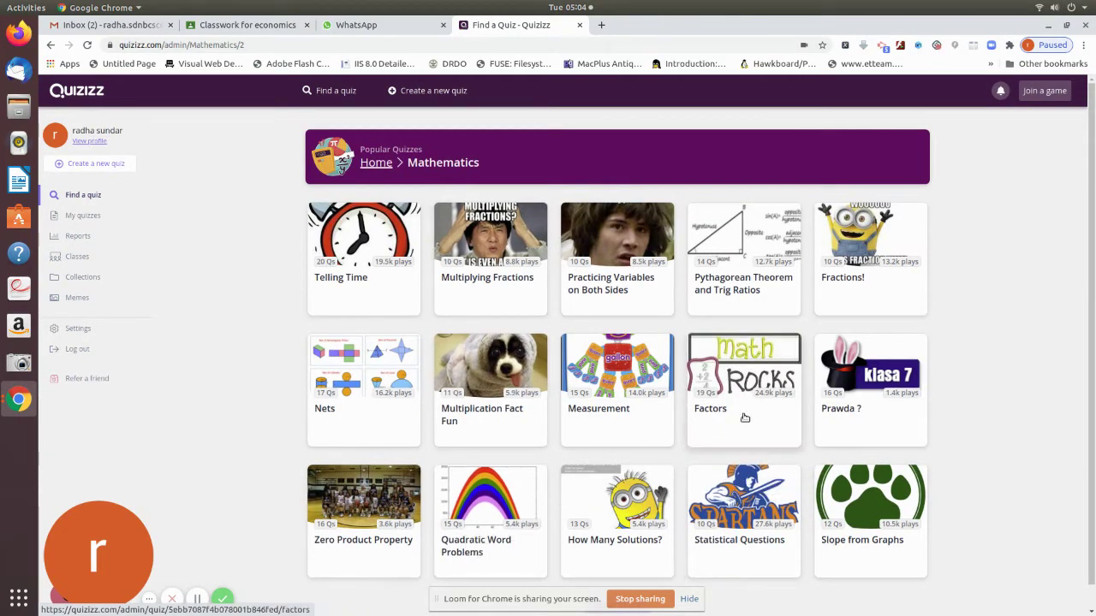
{"action": "scroll", "coordinate": [846, 425], "scroll_direction": "down", "scroll_amount": 1}
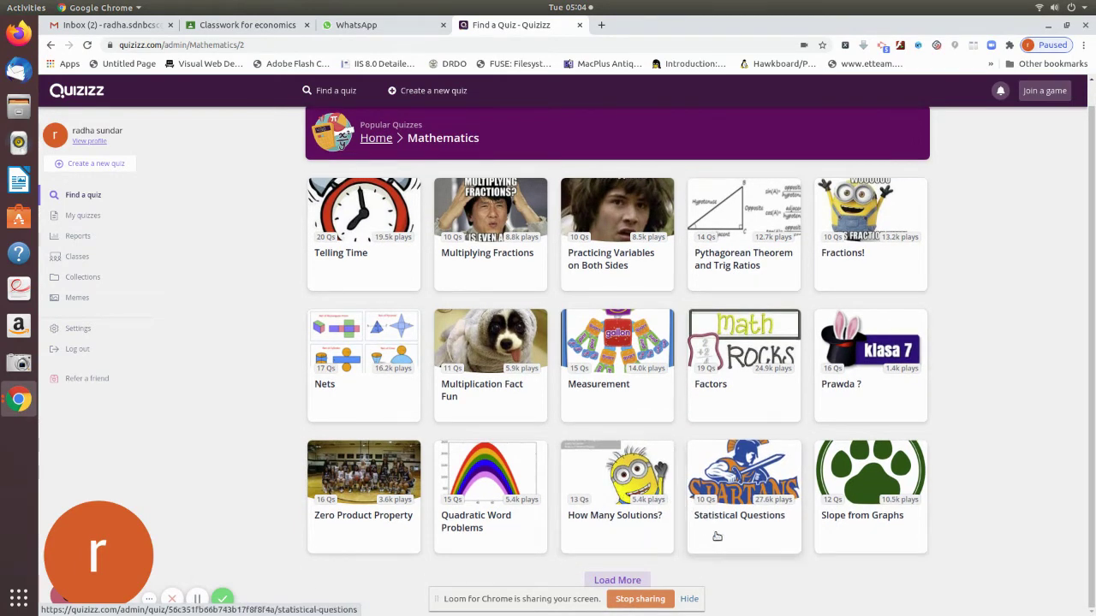
{"action": "left_click", "coordinate": [629, 582]}
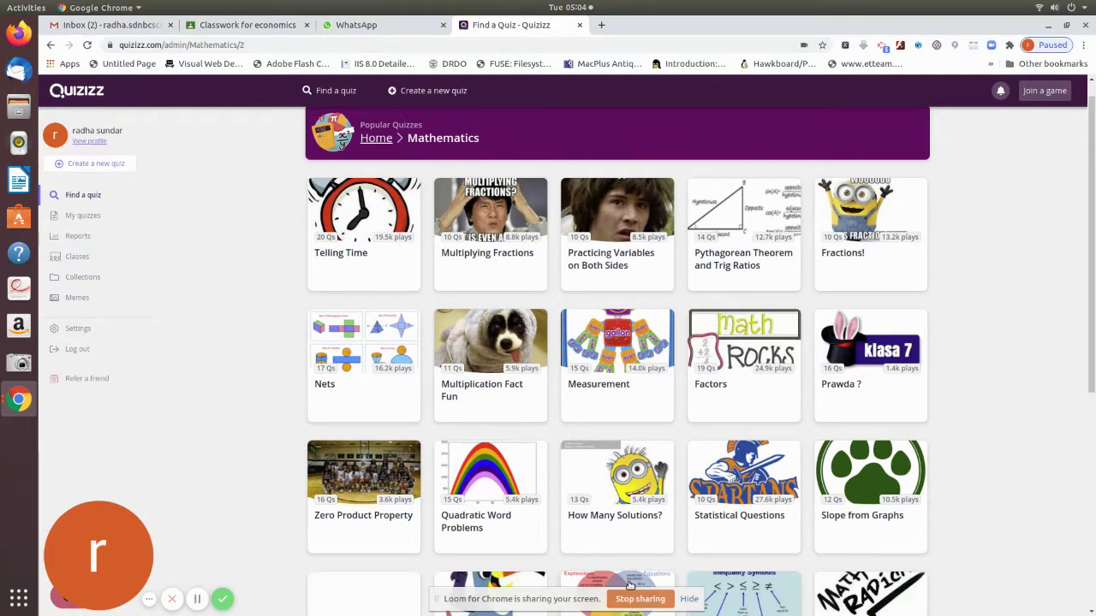
{"action": "scroll", "coordinate": [730, 443], "scroll_direction": "down", "scroll_amount": 5}
{"action": "scroll", "coordinate": [730, 442], "scroll_direction": "down", "scroll_amount": 4}
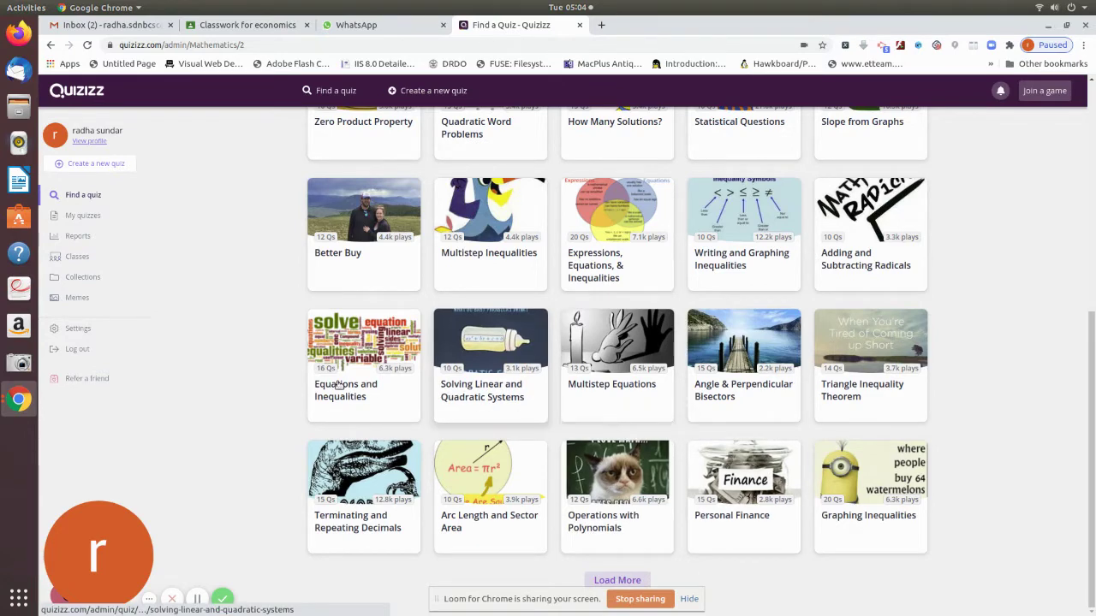
- Check the Collections page and return to the quiz finder to look through its subject categories down to Health and Physical Education
{"action": "left_click", "coordinate": [76, 284]}
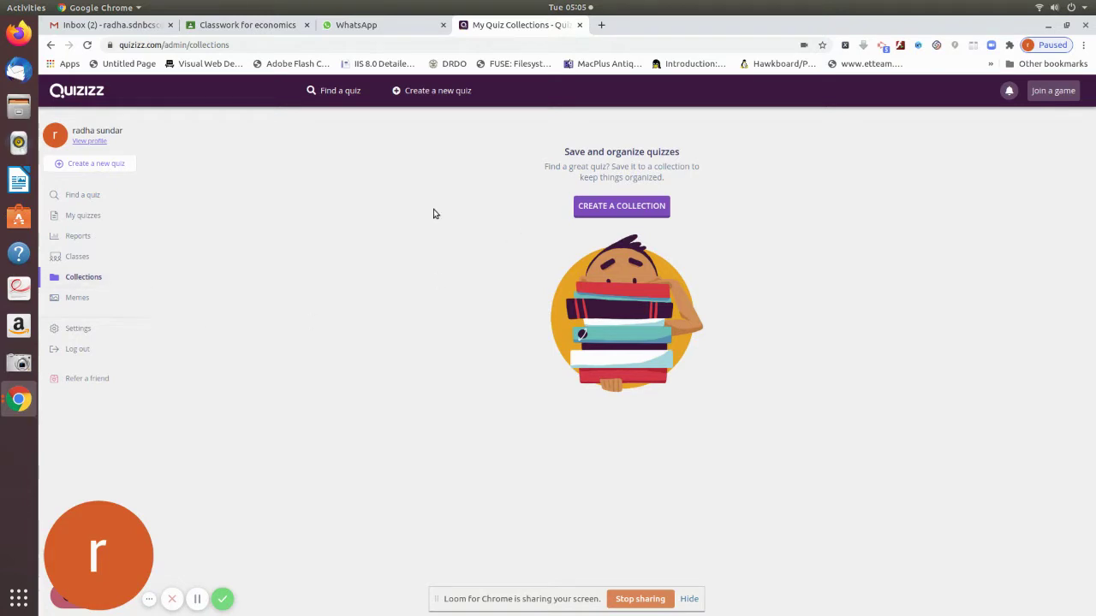
{"action": "left_click", "coordinate": [111, 197]}
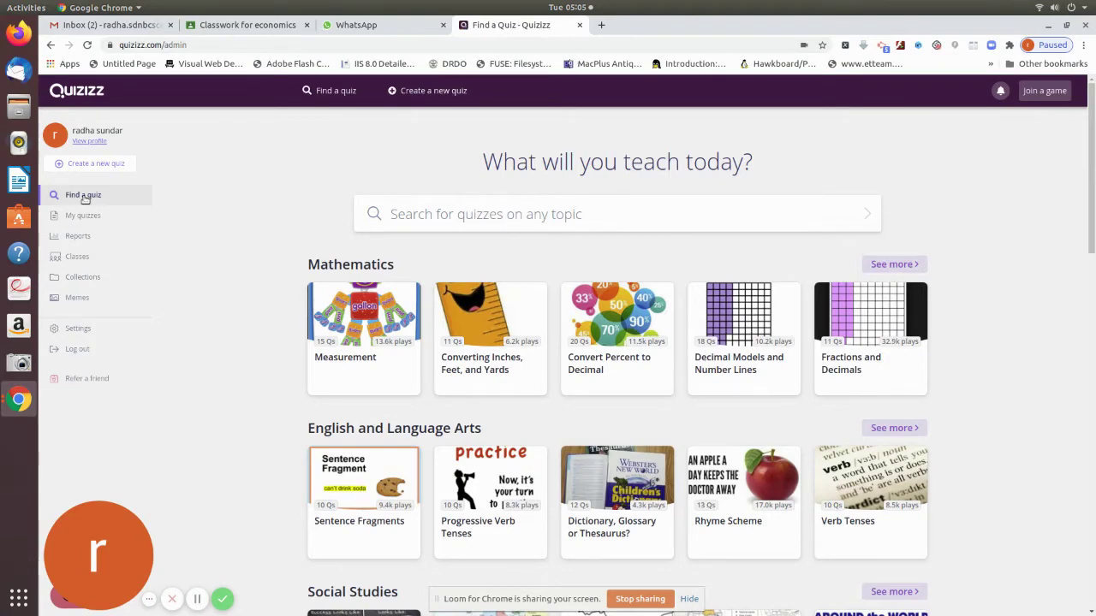
{"action": "scroll", "coordinate": [162, 283], "scroll_direction": "down", "scroll_amount": 5}
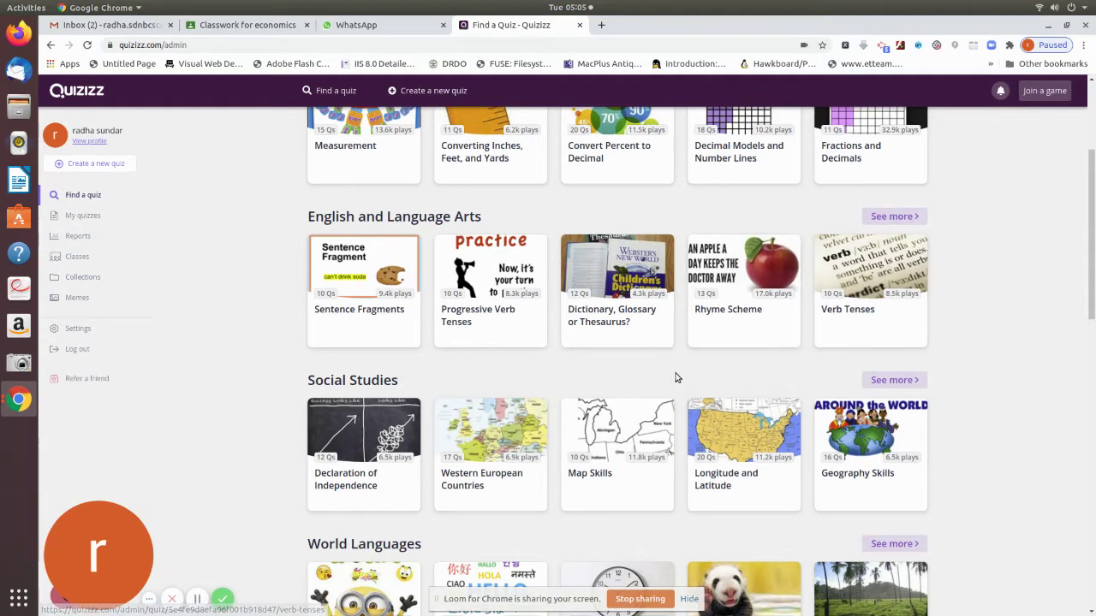
{"action": "scroll", "coordinate": [676, 378], "scroll_direction": "down", "scroll_amount": 3}
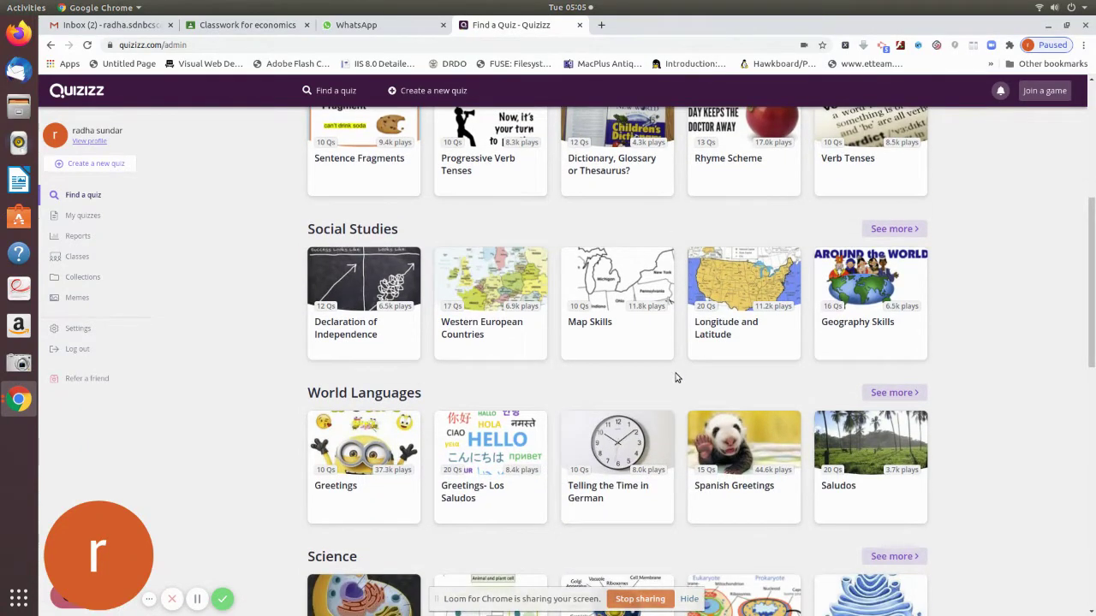
{"action": "scroll", "coordinate": [677, 378], "scroll_direction": "down", "scroll_amount": 3}
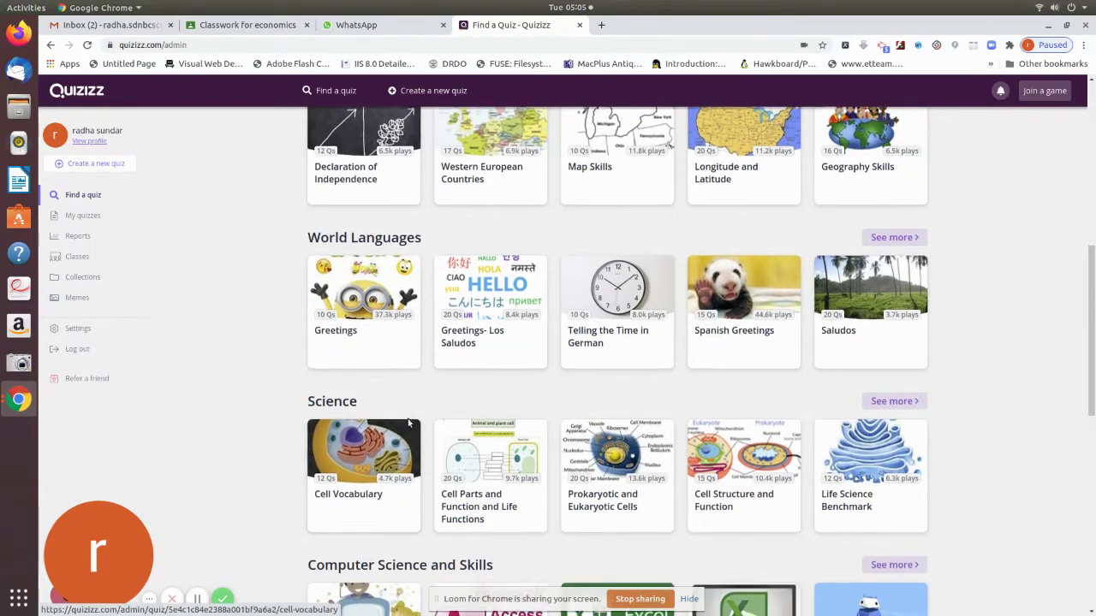
{"action": "scroll", "coordinate": [408, 423], "scroll_direction": "down", "scroll_amount": 3}
{"action": "scroll", "coordinate": [407, 422], "scroll_direction": "down", "scroll_amount": 3}
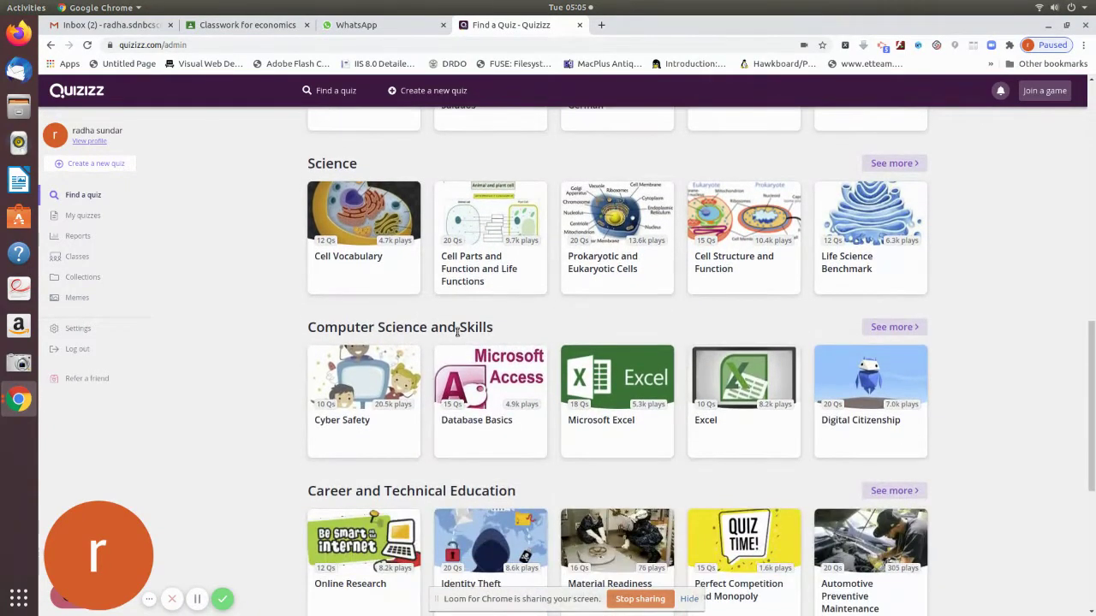
{"action": "scroll", "coordinate": [444, 460], "scroll_direction": "down", "scroll_amount": 5}
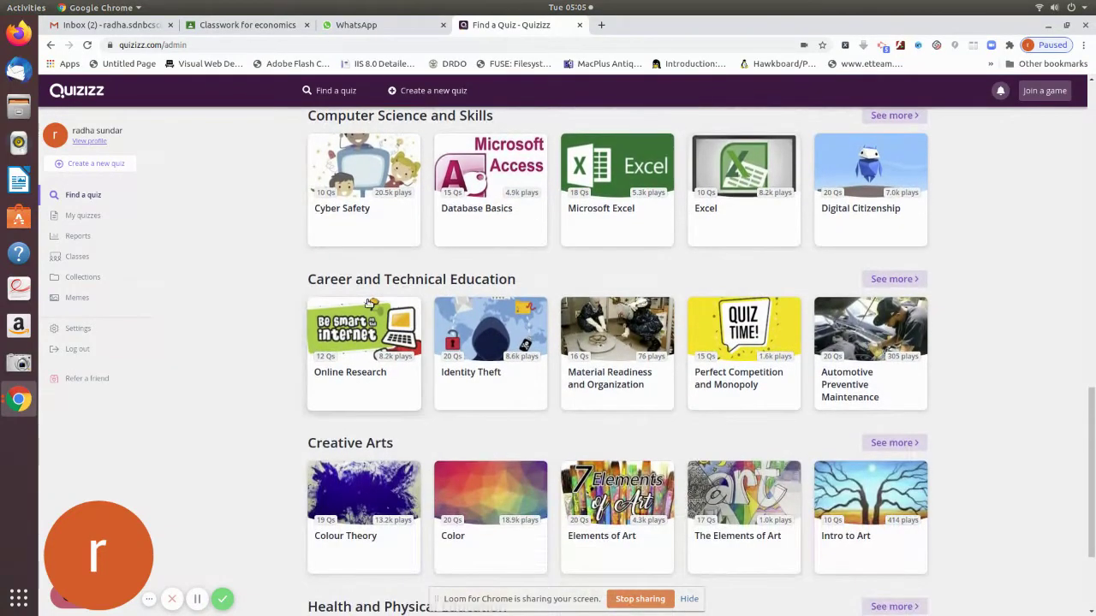
{"action": "scroll", "coordinate": [399, 462], "scroll_direction": "down", "scroll_amount": 4}
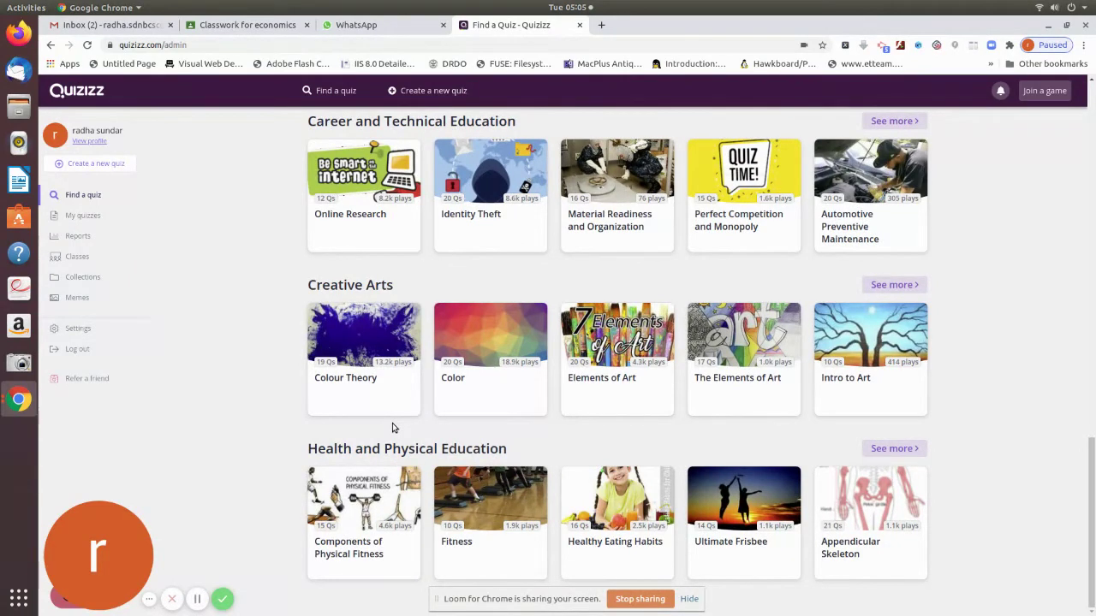
{"action": "scroll", "coordinate": [392, 426], "scroll_direction": "up", "scroll_amount": 8}
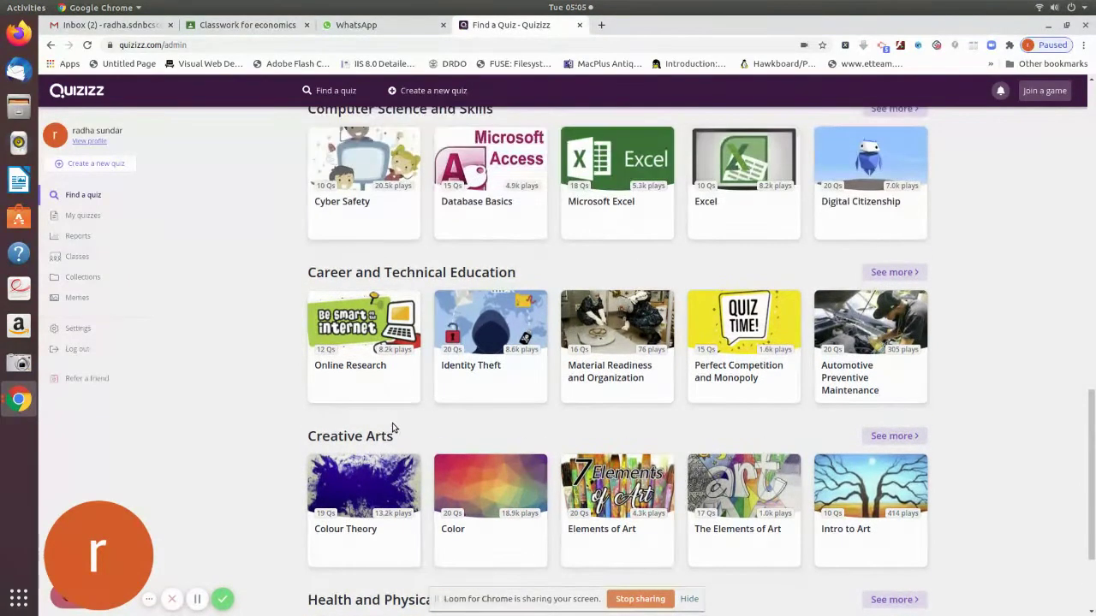
{"action": "scroll", "coordinate": [392, 426], "scroll_direction": "up", "scroll_amount": 4}
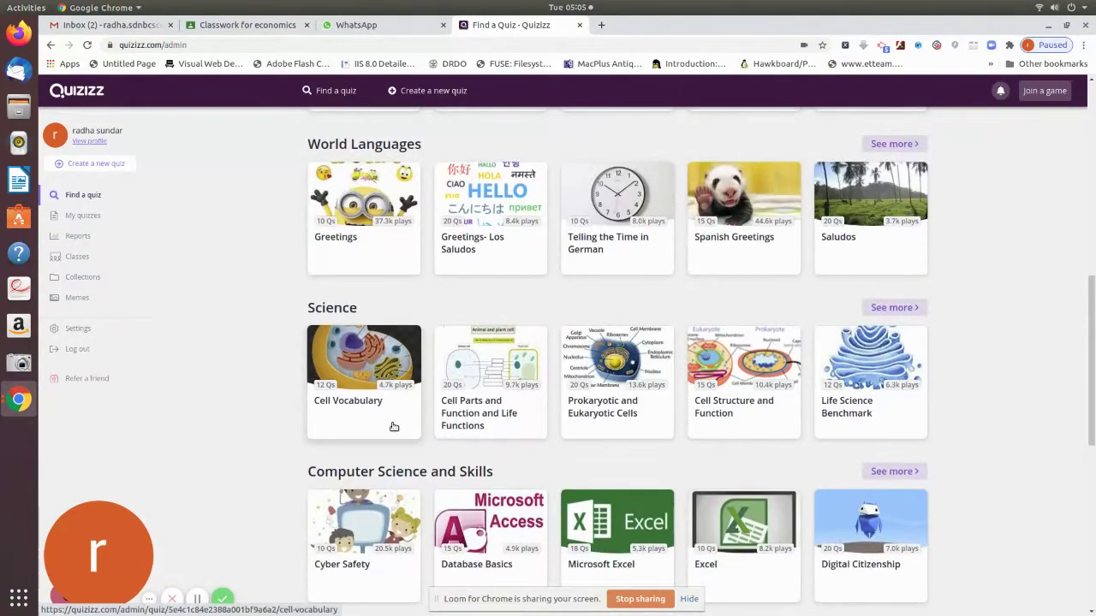
{"action": "scroll", "coordinate": [393, 426], "scroll_direction": "up", "scroll_amount": 4}
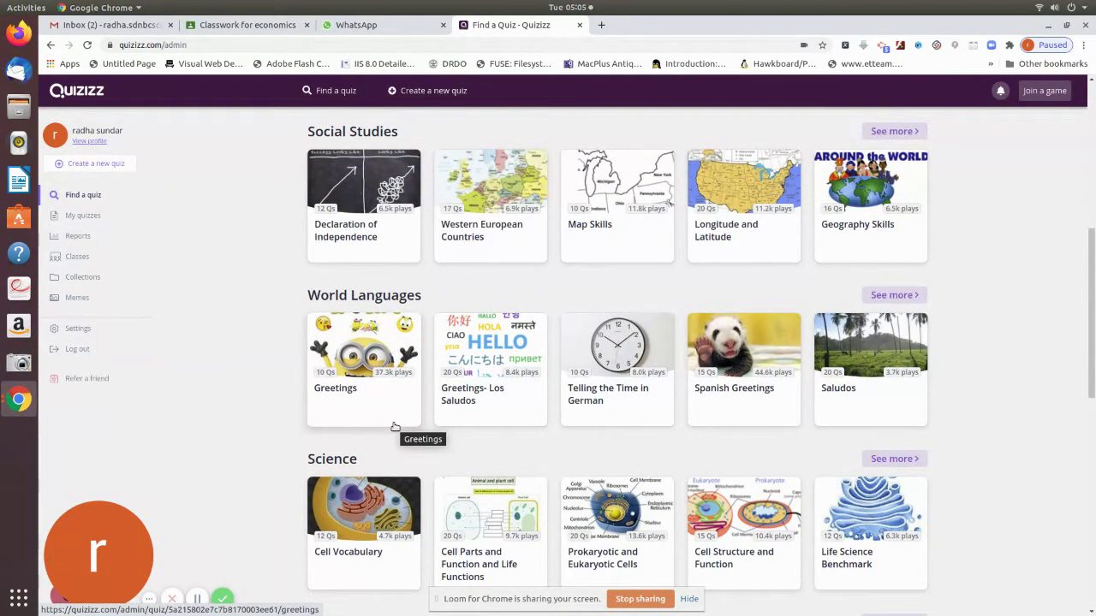
{"action": "scroll", "coordinate": [395, 426], "scroll_direction": "up", "scroll_amount": 1}
{"action": "scroll", "coordinate": [395, 426], "scroll_direction": "up", "scroll_amount": 3}
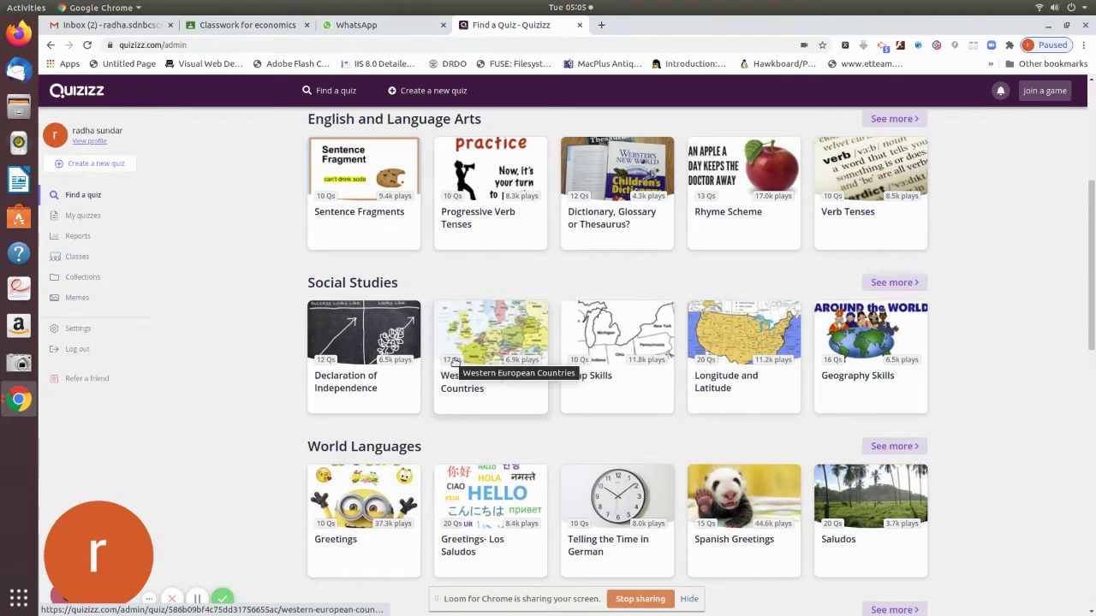
{"action": "scroll", "coordinate": [454, 364], "scroll_direction": "down", "scroll_amount": 2}
{"action": "scroll", "coordinate": [453, 363], "scroll_direction": "up", "scroll_amount": 6}
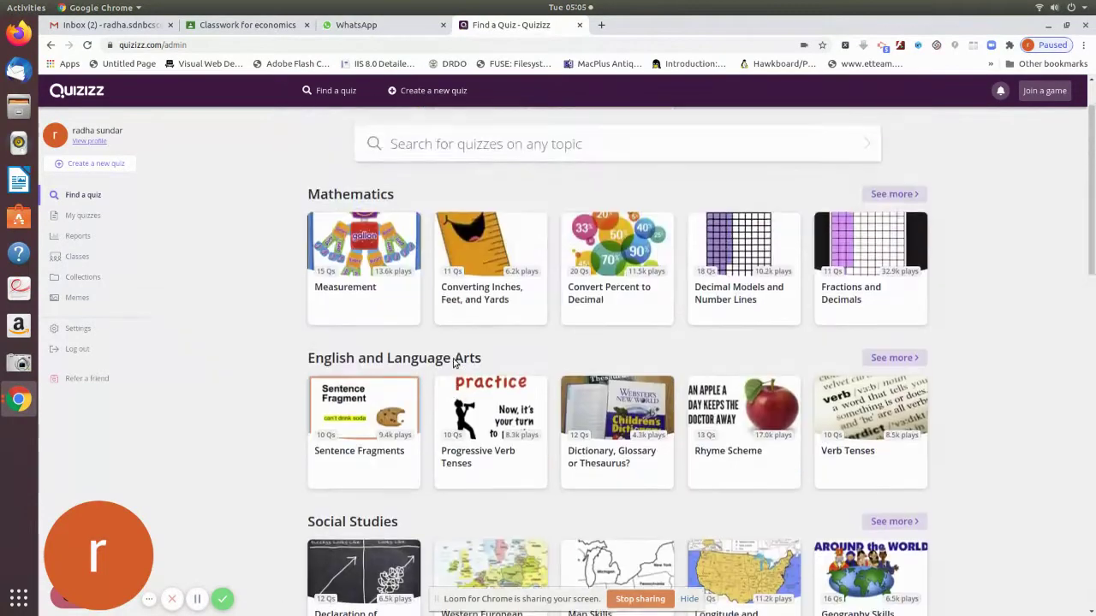
{"action": "scroll", "coordinate": [454, 364], "scroll_direction": "up", "scroll_amount": 1}
{"action": "scroll", "coordinate": [452, 362], "scroll_direction": "up", "scroll_amount": 1}
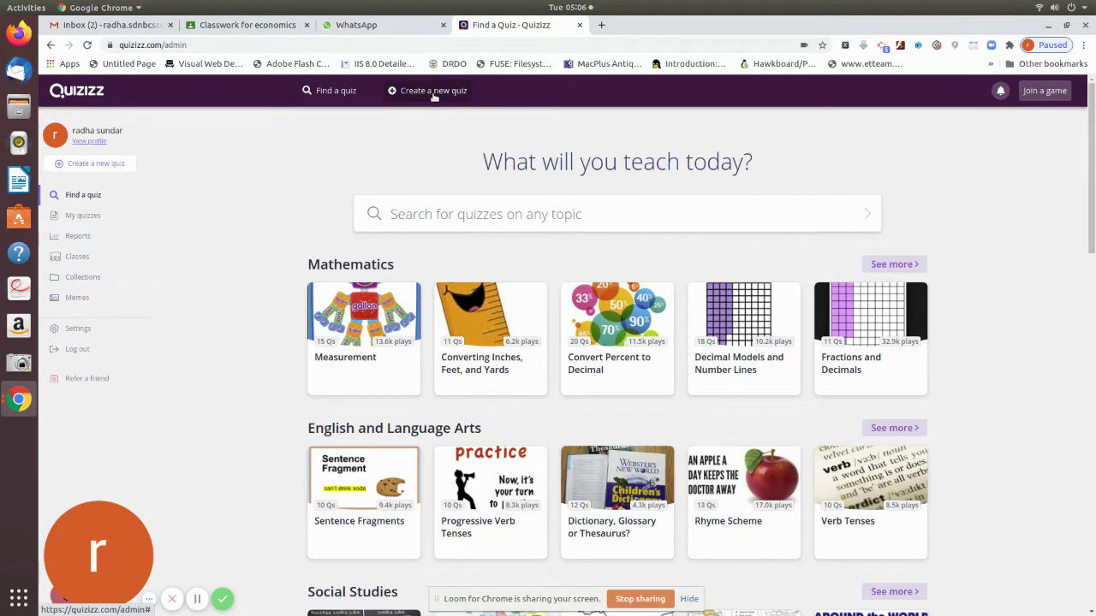
- Search the quiz library for "india map"
{"action": "left_click", "coordinate": [387, 214]}
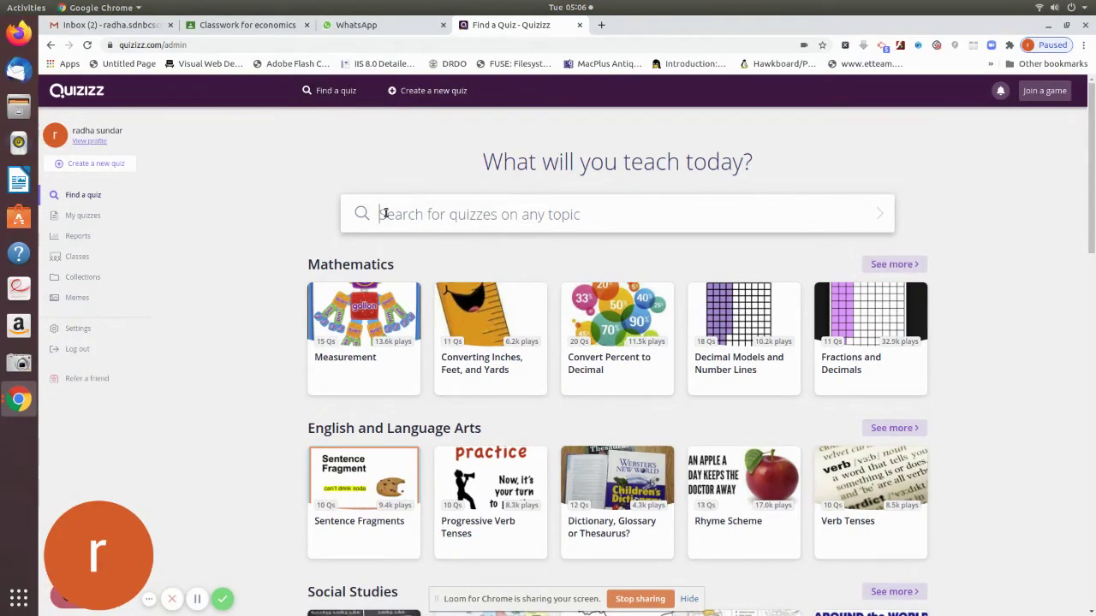
{"action": "type", "text": "india map"}
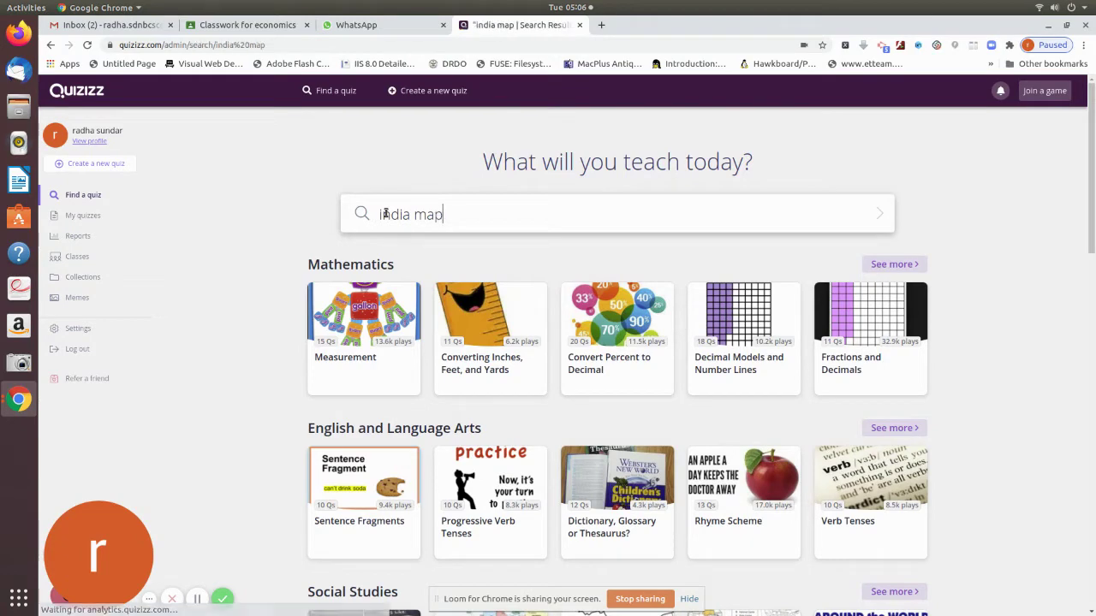
{"action": "key", "text": "Return"}
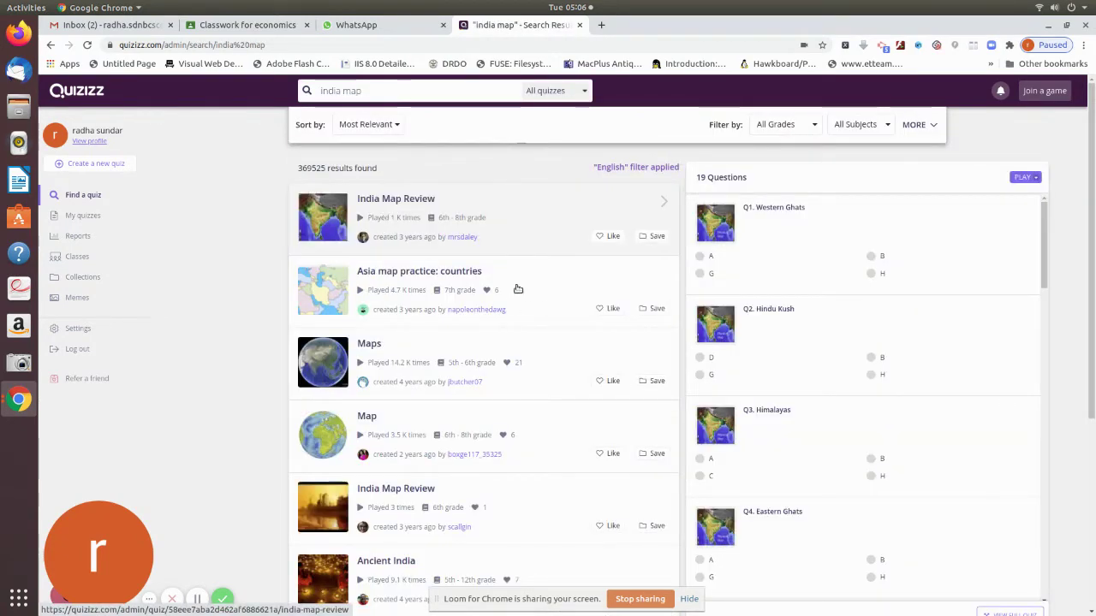
- Preview the questions of the "Asia map practice: countries" and "Map" quizzes in the search results
{"action": "mouse_move", "coordinate": [504, 322]}
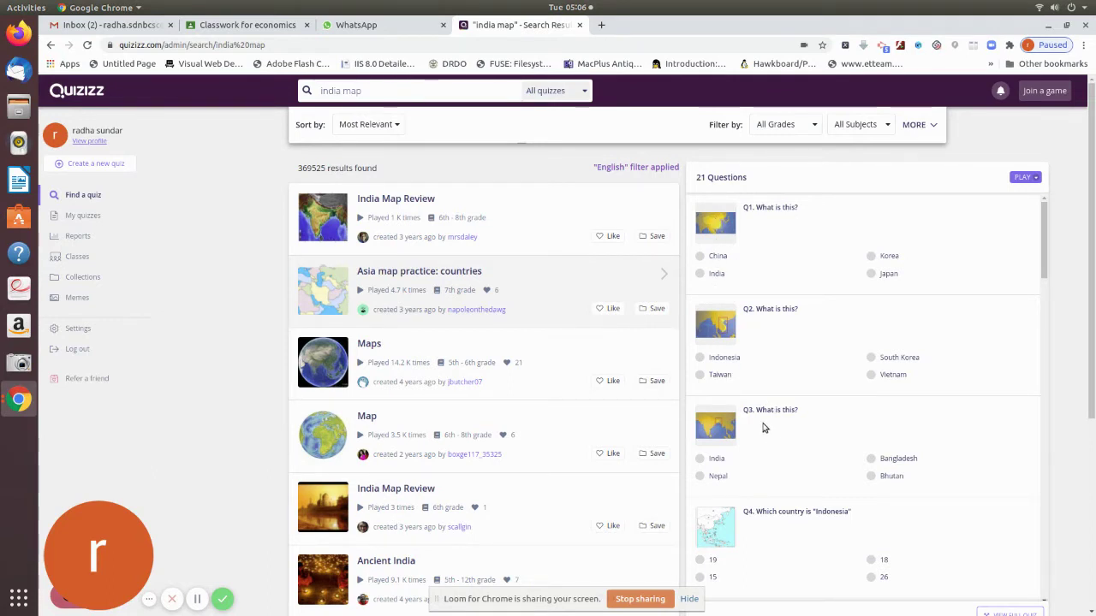
{"action": "scroll", "coordinate": [765, 426], "scroll_direction": "down", "scroll_amount": 1}
{"action": "scroll", "coordinate": [764, 426], "scroll_direction": "down", "scroll_amount": 4}
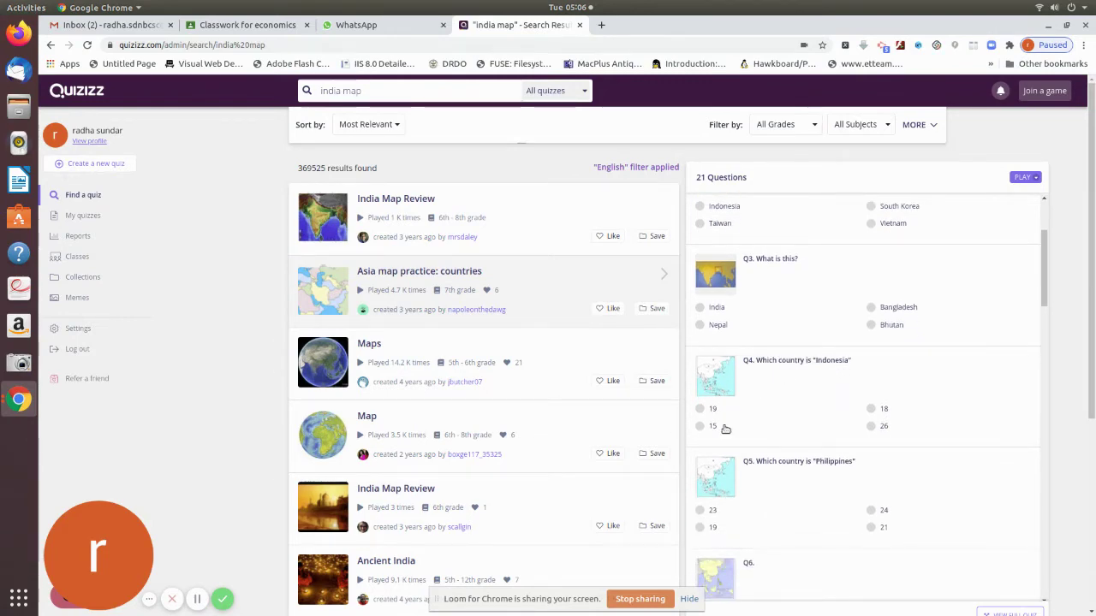
{"action": "left_click", "coordinate": [650, 428]}
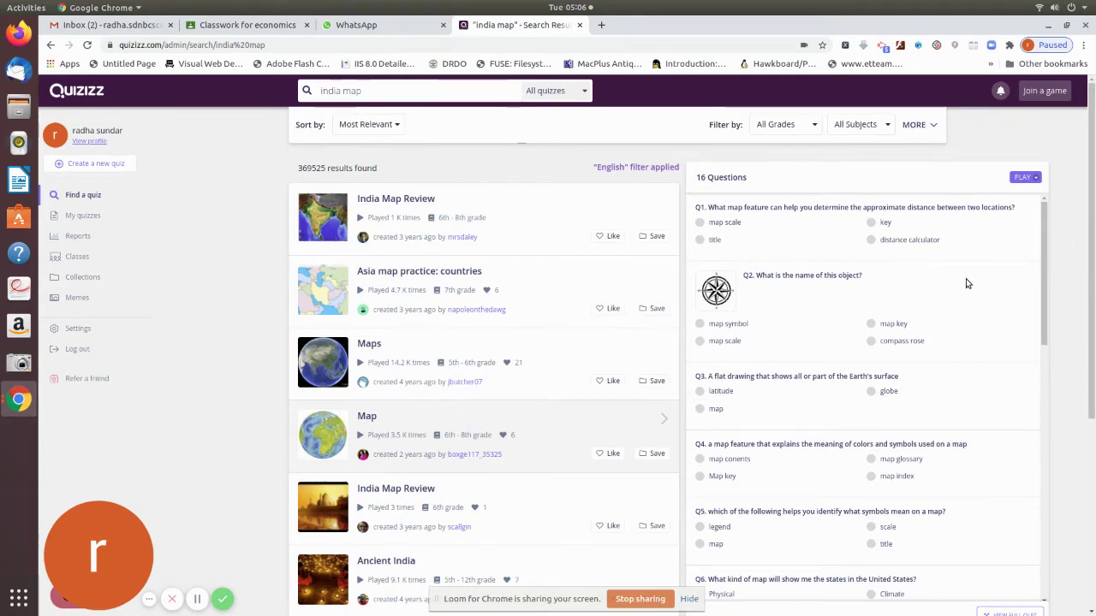
{"action": "scroll", "coordinate": [965, 283], "scroll_direction": "down", "scroll_amount": 7}
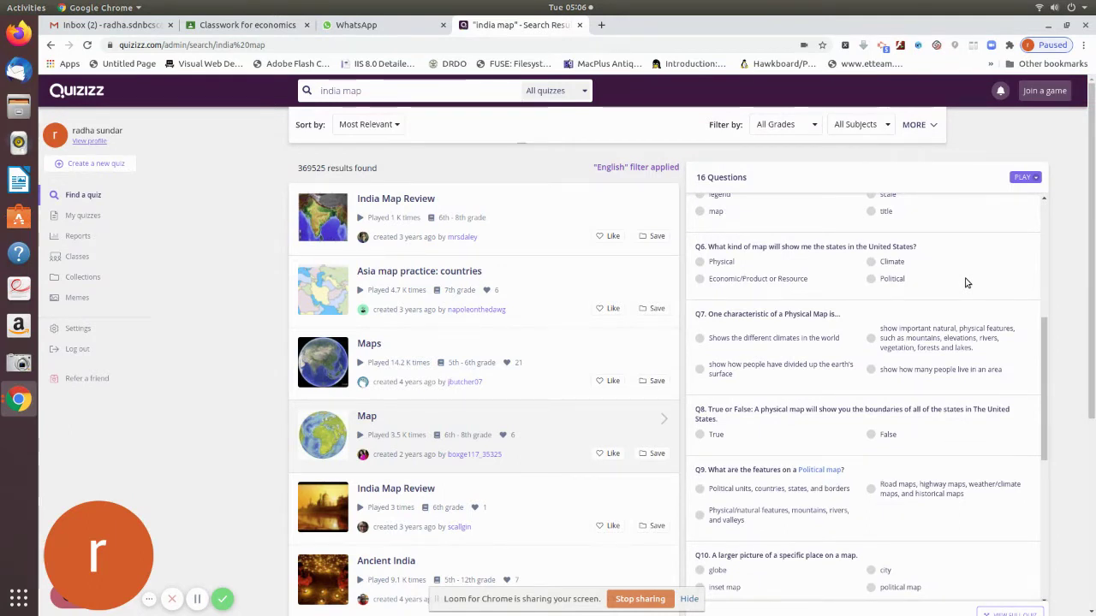
{"action": "scroll", "coordinate": [966, 283], "scroll_direction": "down", "scroll_amount": 5}
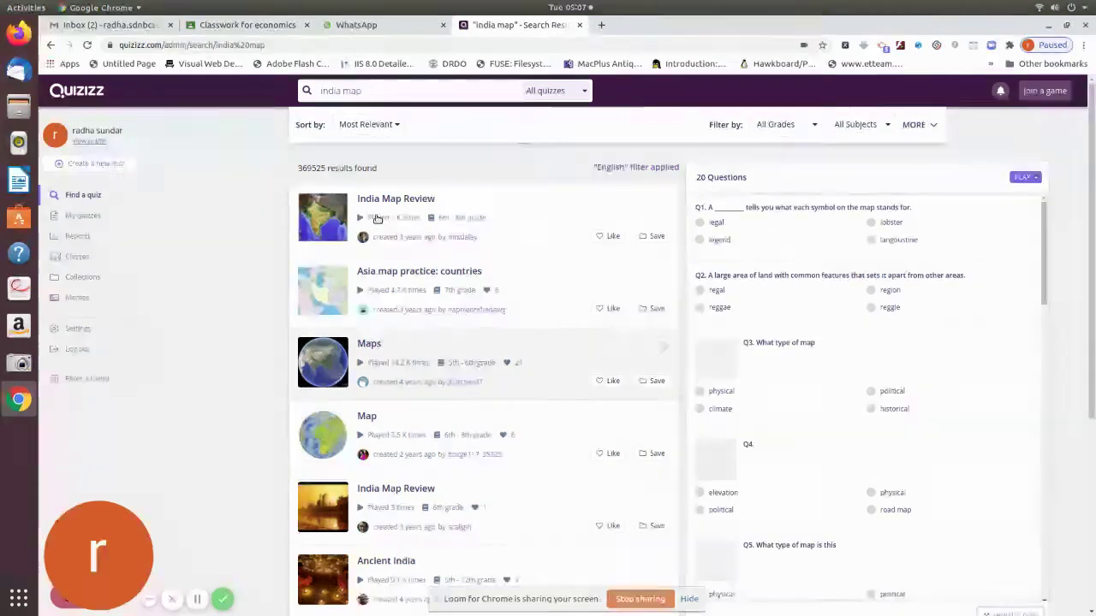
- Look through the rest of the india map search results and select the "Present Day India Map" quiz
{"action": "mouse_move", "coordinate": [380, 201]}
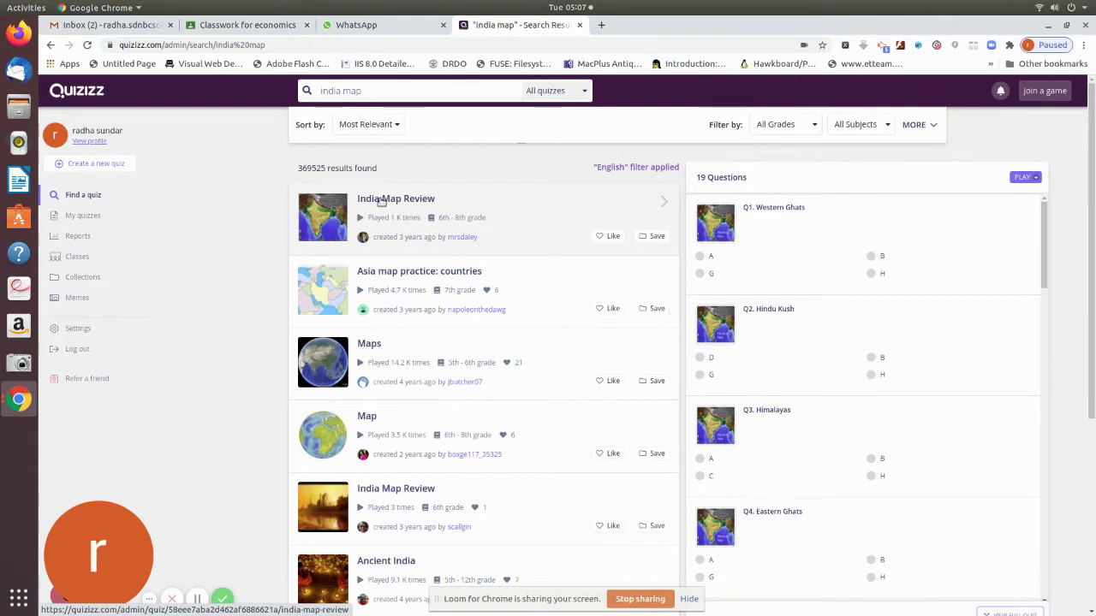
{"action": "scroll", "coordinate": [383, 295], "scroll_direction": "down", "scroll_amount": 5}
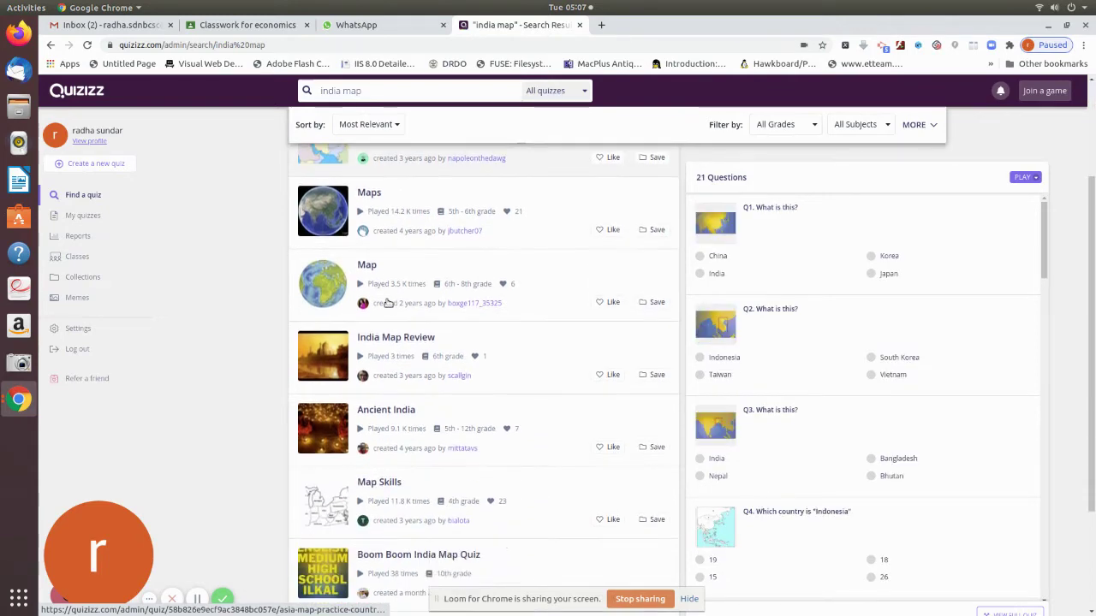
{"action": "scroll", "coordinate": [387, 303], "scroll_direction": "down", "scroll_amount": 2}
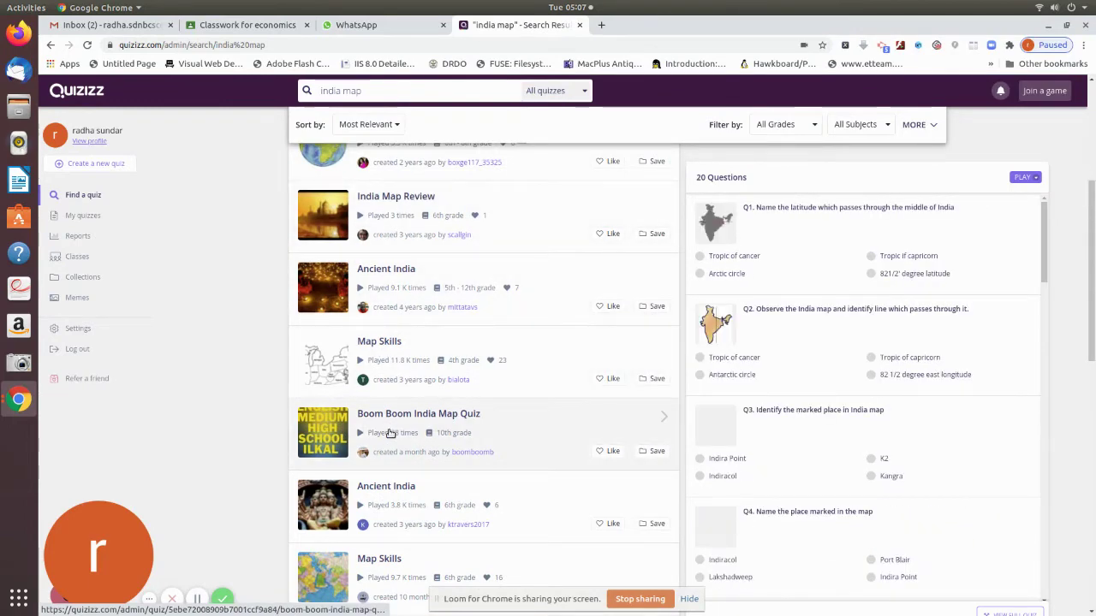
{"action": "scroll", "coordinate": [389, 433], "scroll_direction": "down", "scroll_amount": 3}
{"action": "scroll", "coordinate": [389, 433], "scroll_direction": "down", "scroll_amount": 5}
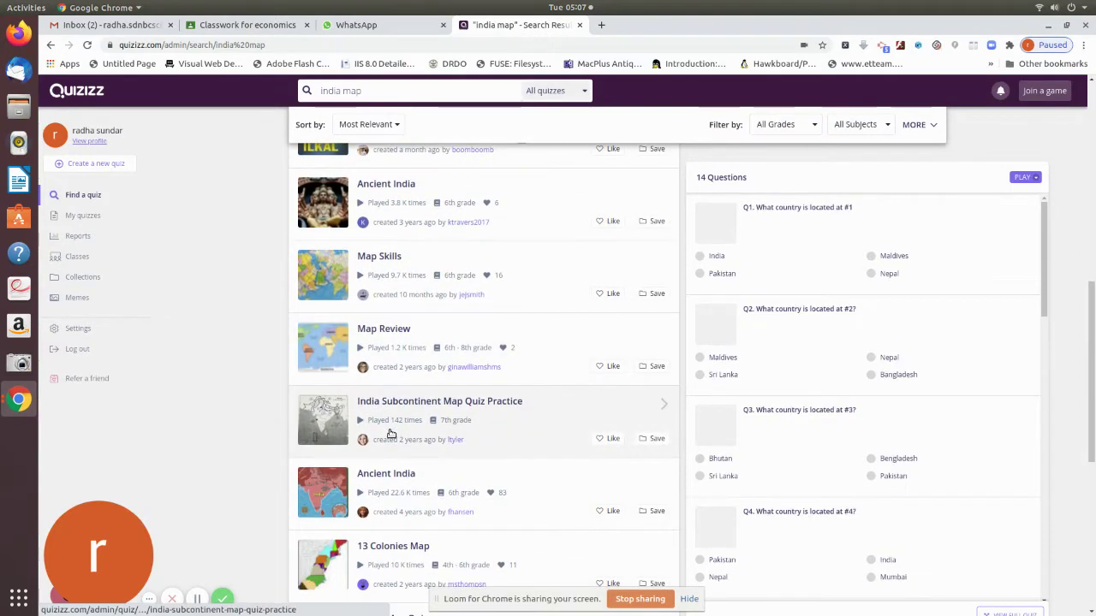
{"action": "scroll", "coordinate": [390, 433], "scroll_direction": "down", "scroll_amount": 5}
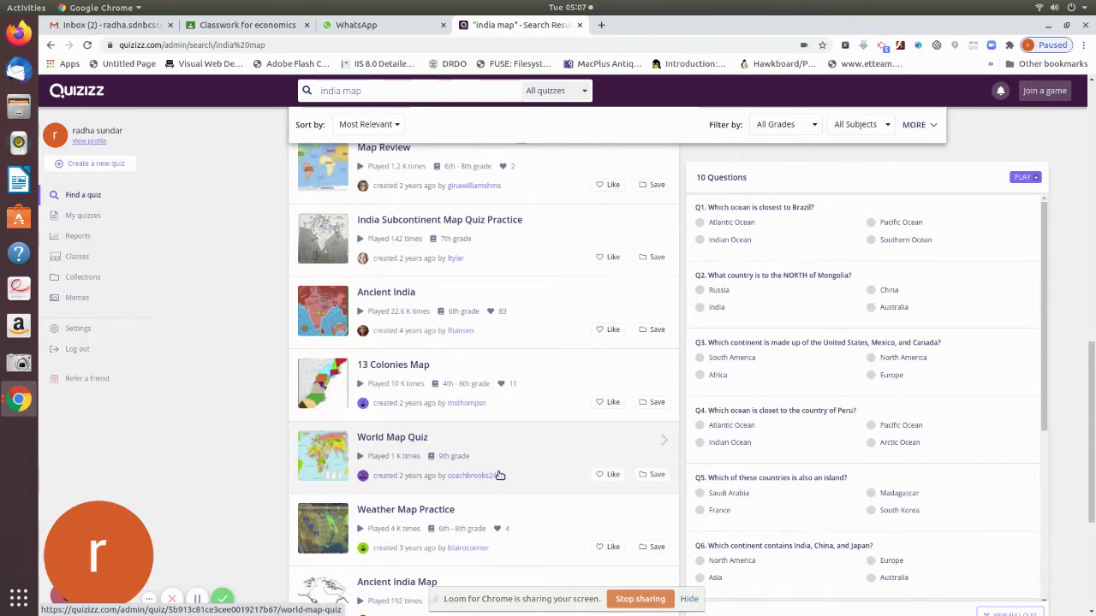
{"action": "scroll", "coordinate": [499, 475], "scroll_direction": "down", "scroll_amount": 4}
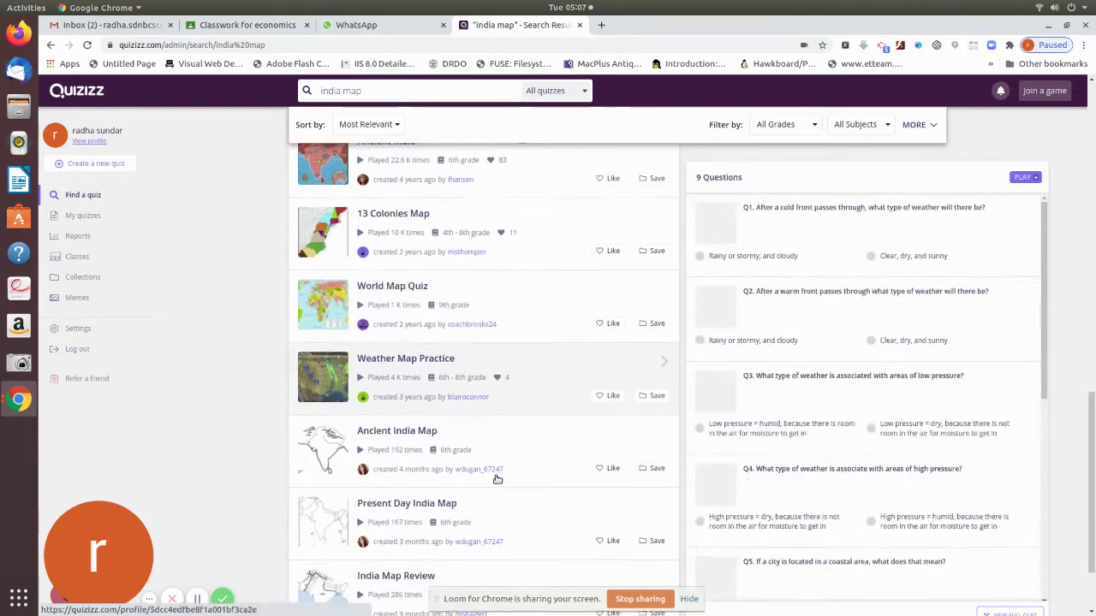
{"action": "scroll", "coordinate": [497, 479], "scroll_direction": "down", "scroll_amount": 2}
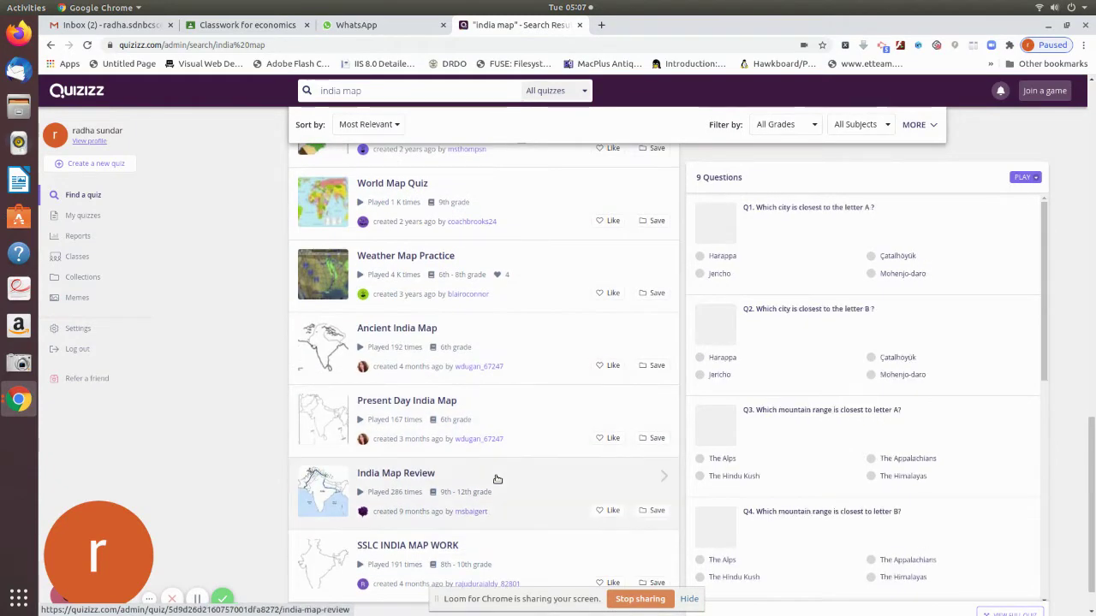
{"action": "left_click", "coordinate": [436, 414]}
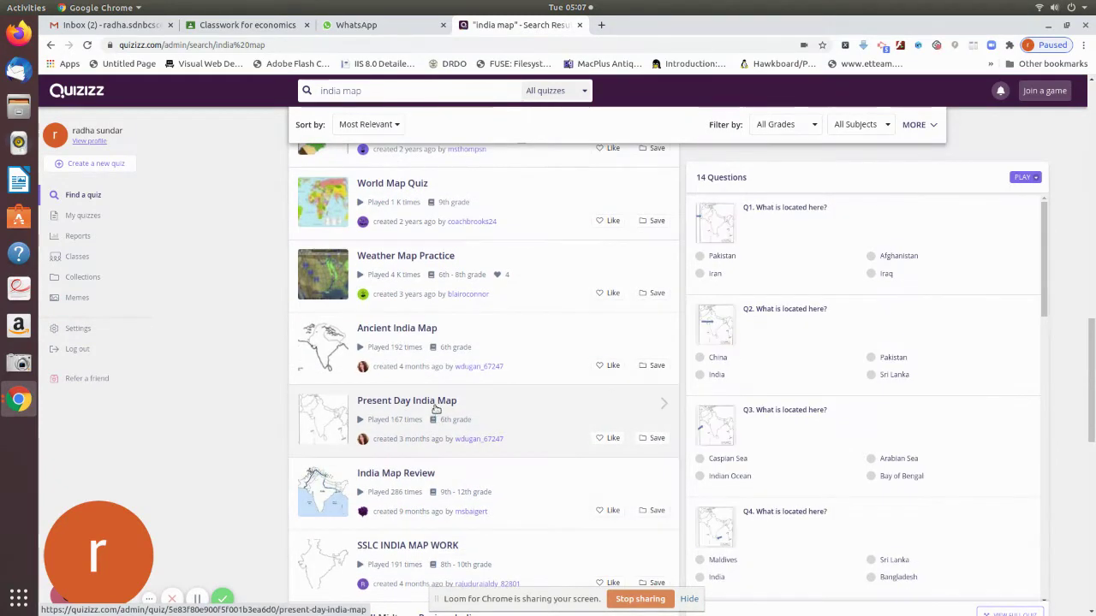
- Look through the remaining india map search results and open the "Present Day India Map" quiz
{"action": "scroll", "coordinate": [435, 411], "scroll_direction": "down", "scroll_amount": 3}
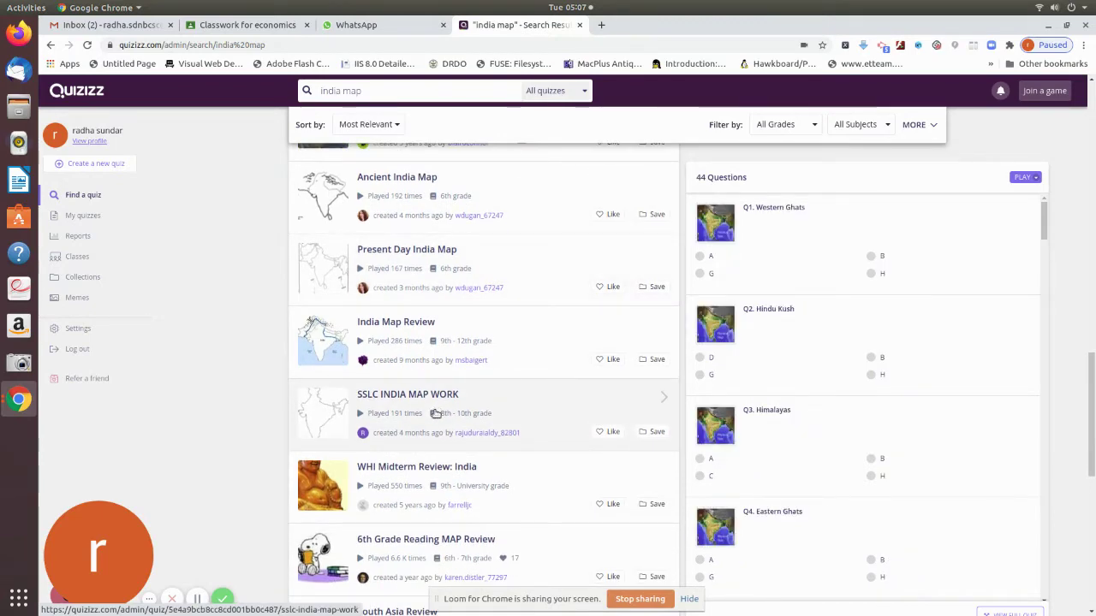
{"action": "scroll", "coordinate": [435, 414], "scroll_direction": "down", "scroll_amount": 2}
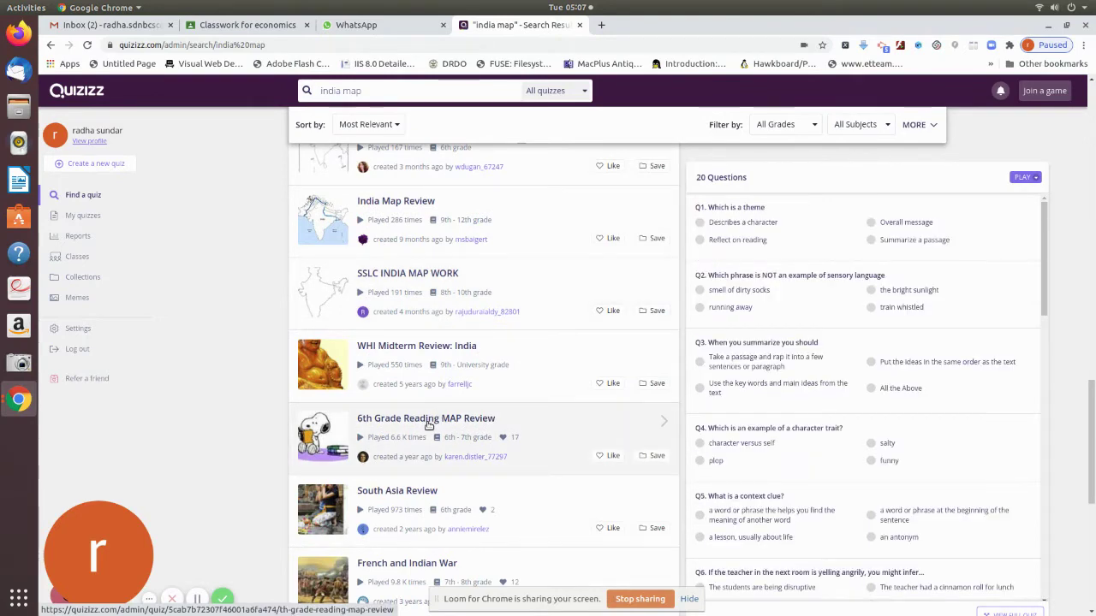
{"action": "scroll", "coordinate": [428, 423], "scroll_direction": "down", "scroll_amount": 3}
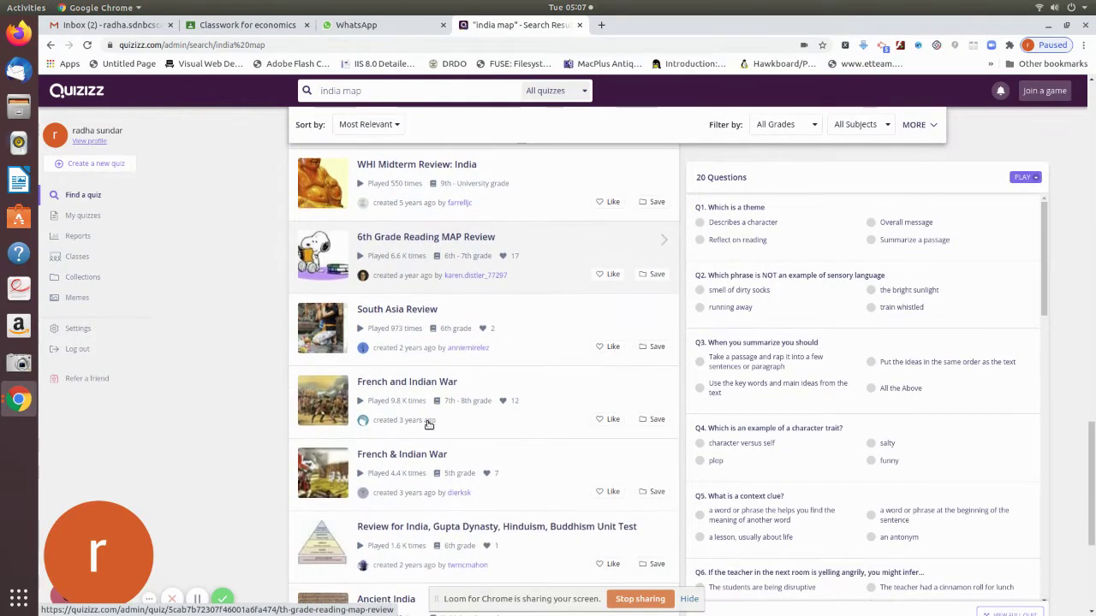
{"action": "scroll", "coordinate": [428, 424], "scroll_direction": "down", "scroll_amount": 2}
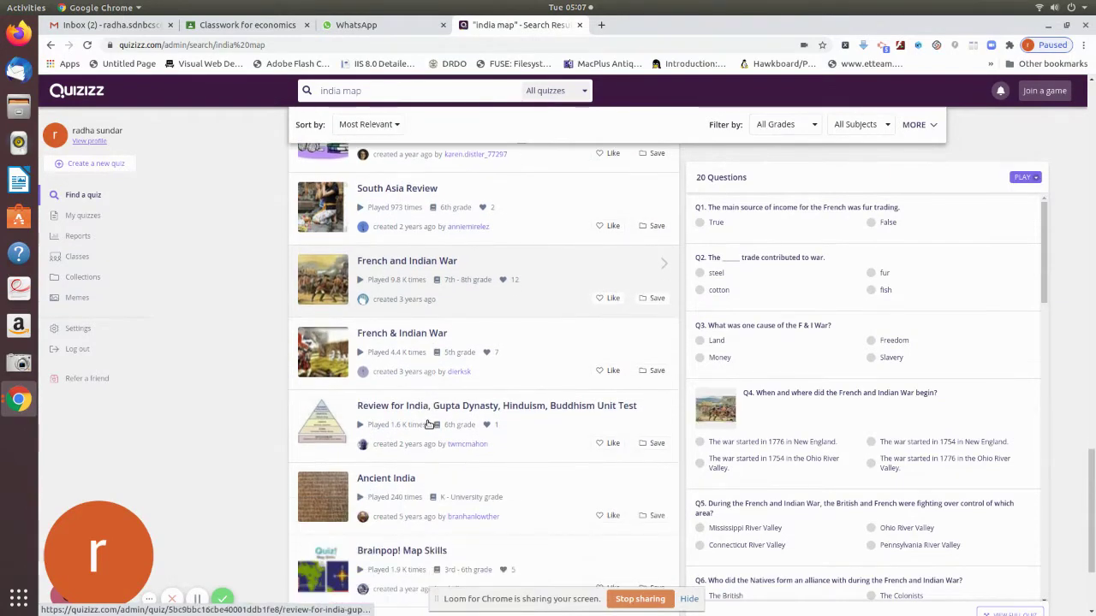
{"action": "scroll", "coordinate": [428, 424], "scroll_direction": "up", "scroll_amount": 9}
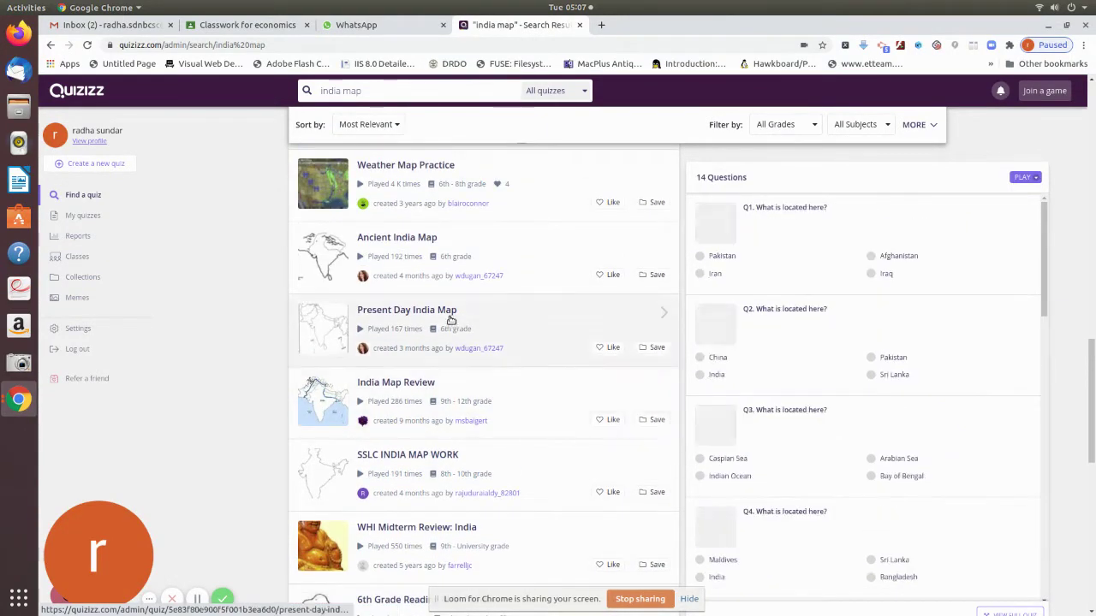
{"action": "left_click", "coordinate": [421, 313]}
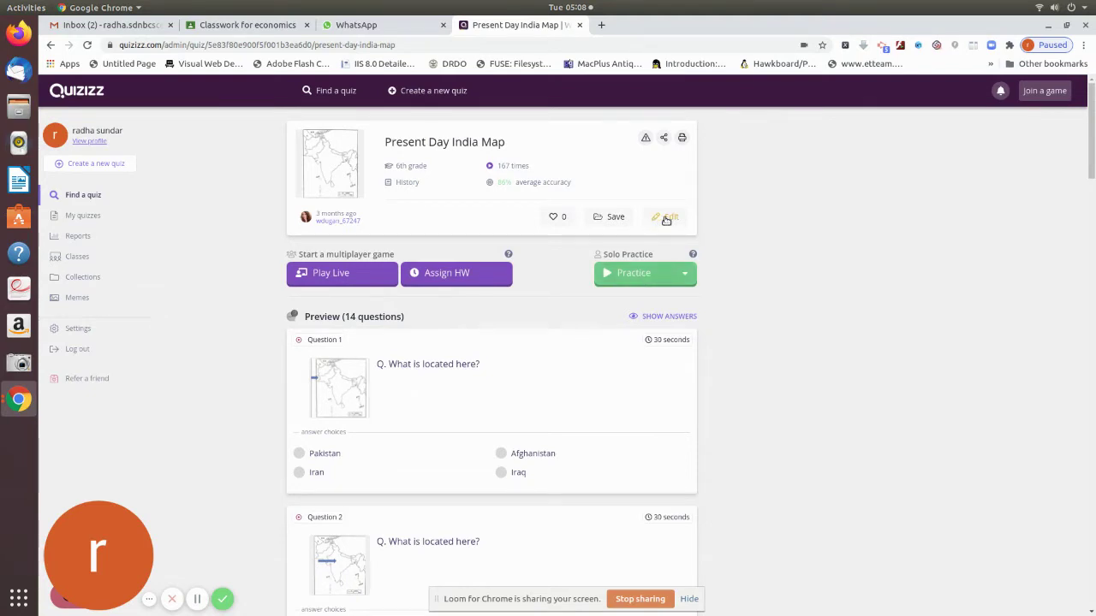
- Start the "Present Day India Map" quiz as a solo practice game with the existing game settings and Classic theme
{"action": "left_click", "coordinate": [651, 279]}
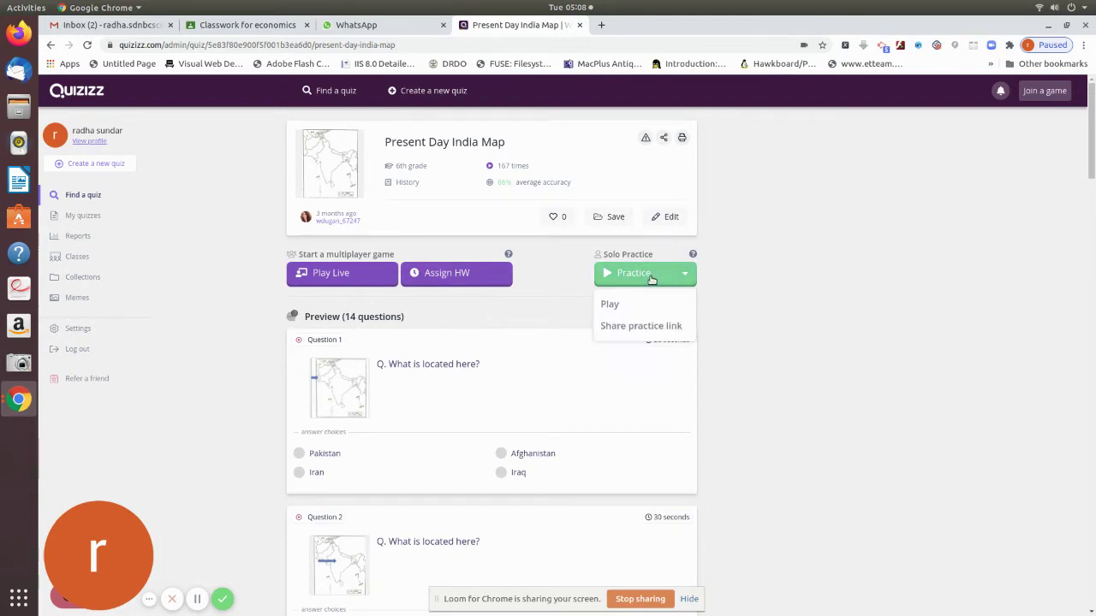
{"action": "left_click", "coordinate": [609, 305]}
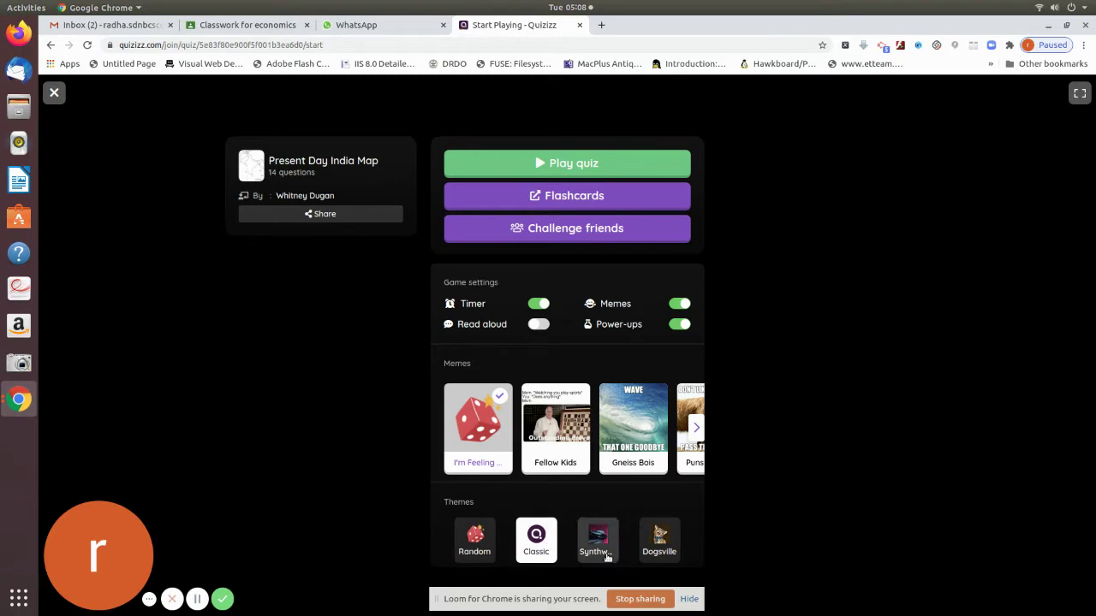
{"action": "left_click", "coordinate": [594, 164]}
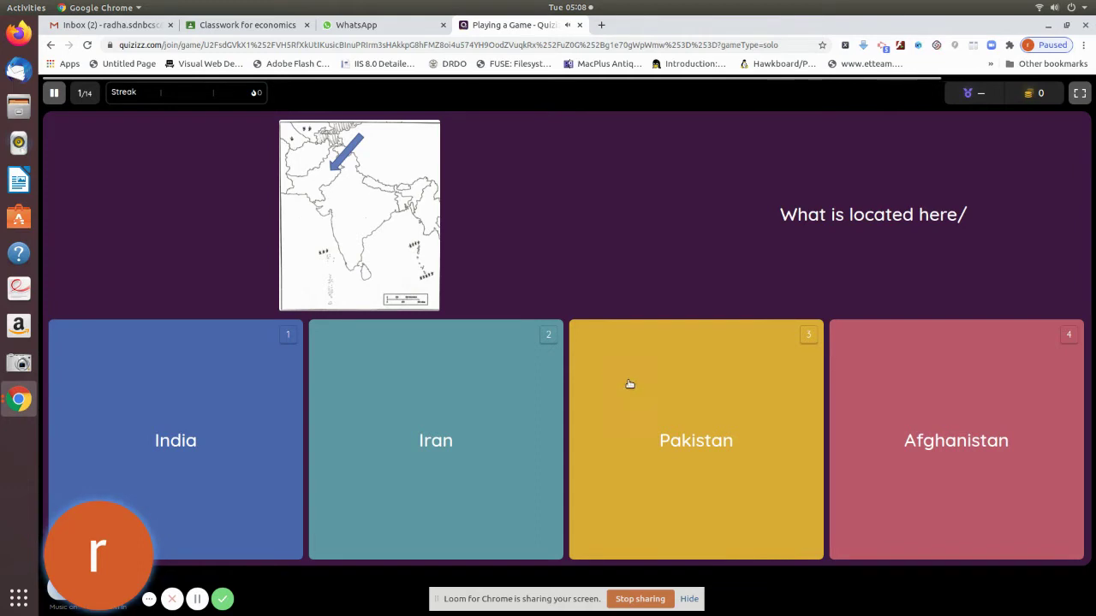
- Answer the first four map questions with Pakistan, Afghanistan, Myanmar and Iran
{"action": "left_click", "coordinate": [696, 439]}
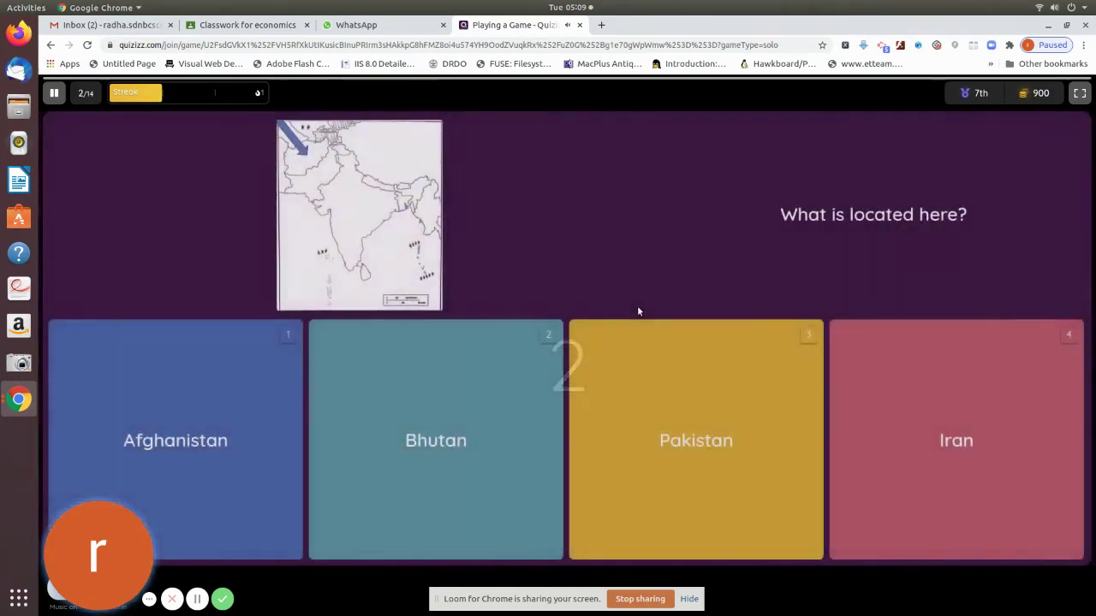
{"action": "left_click", "coordinate": [194, 462]}
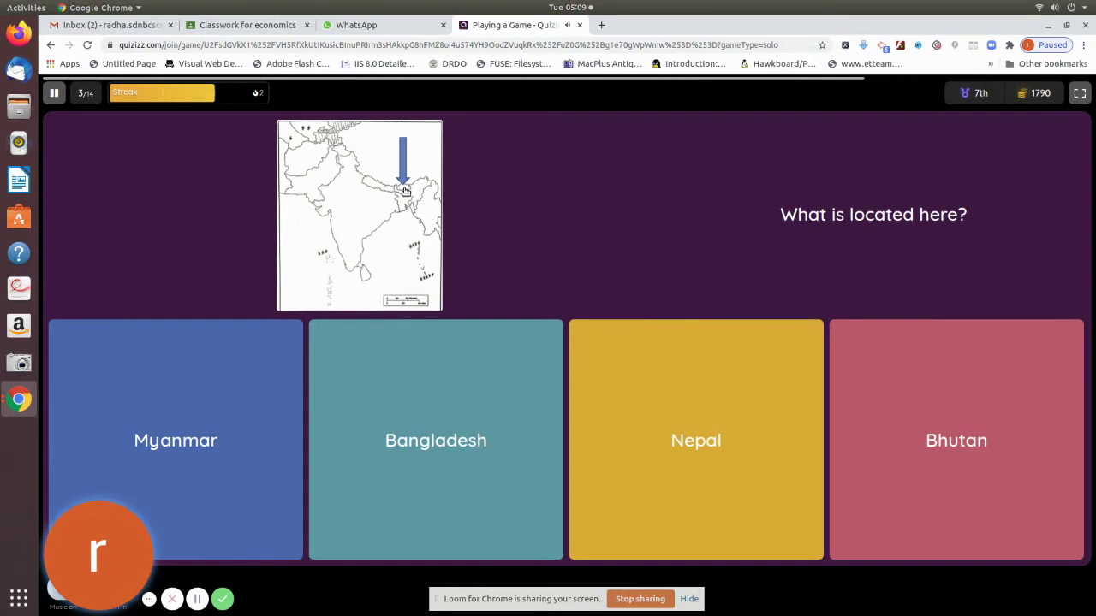
{"action": "left_click", "coordinate": [229, 463]}
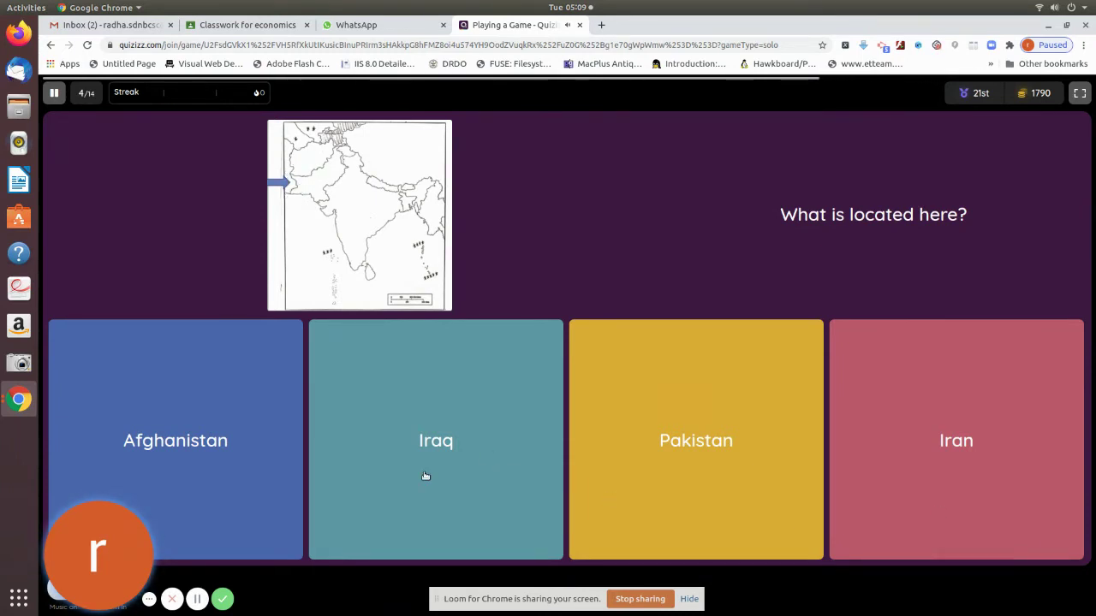
{"action": "left_click", "coordinate": [991, 478]}
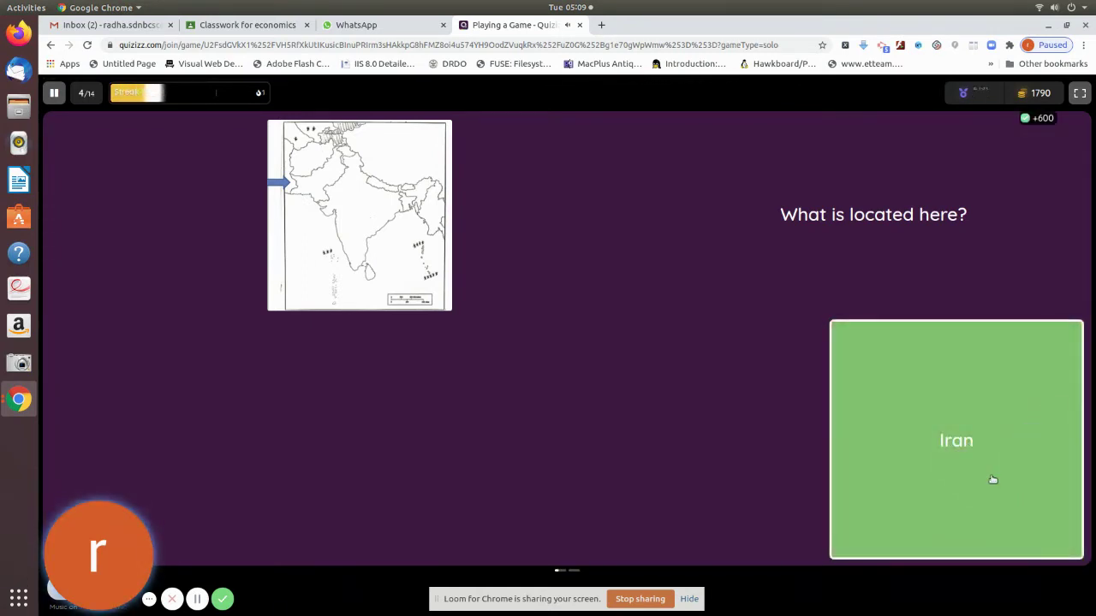